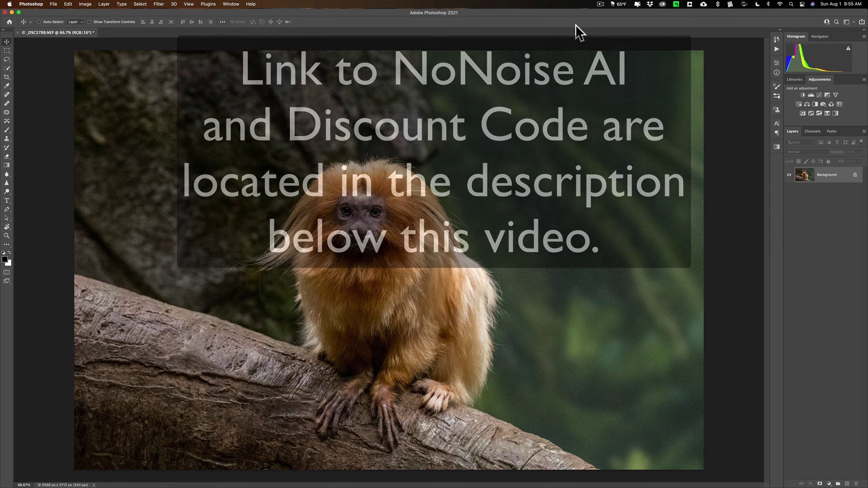
Step: Duplicate the Background layer with Cmd+J to create Layer 1
{"action": "key", "text": "super"}
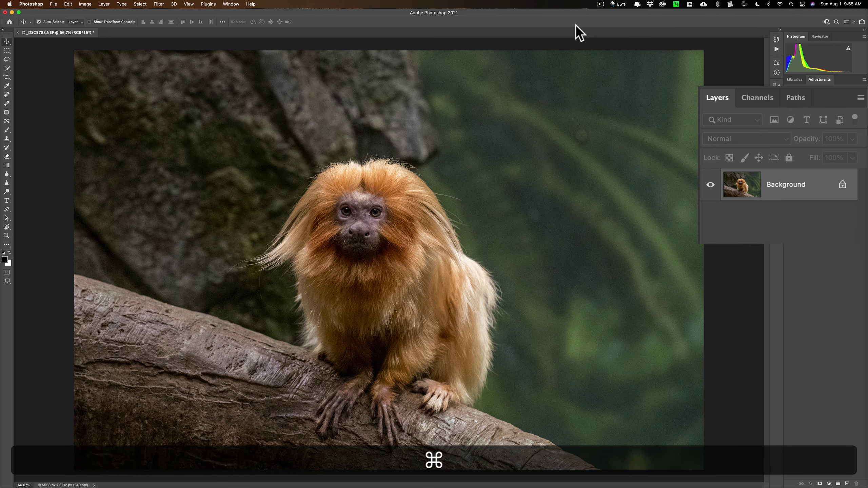
{"action": "key", "text": "super+j"}
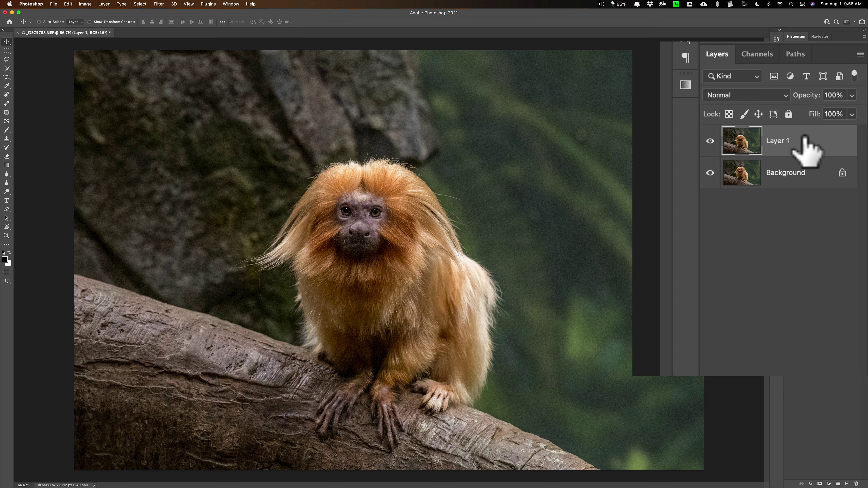
Step: Convert Layer 1 to a Smart Object using its Layers panel context menu
{"action": "right_click", "coordinate": [801, 142]}
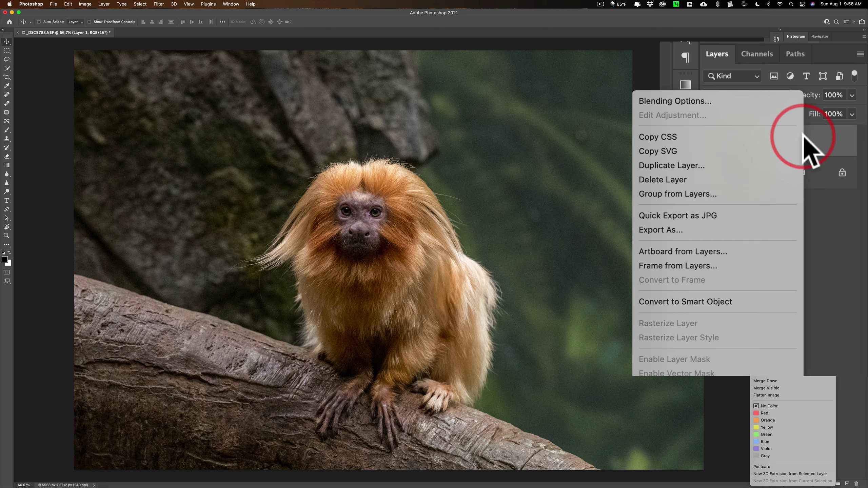
{"action": "left_click", "coordinate": [711, 300]}
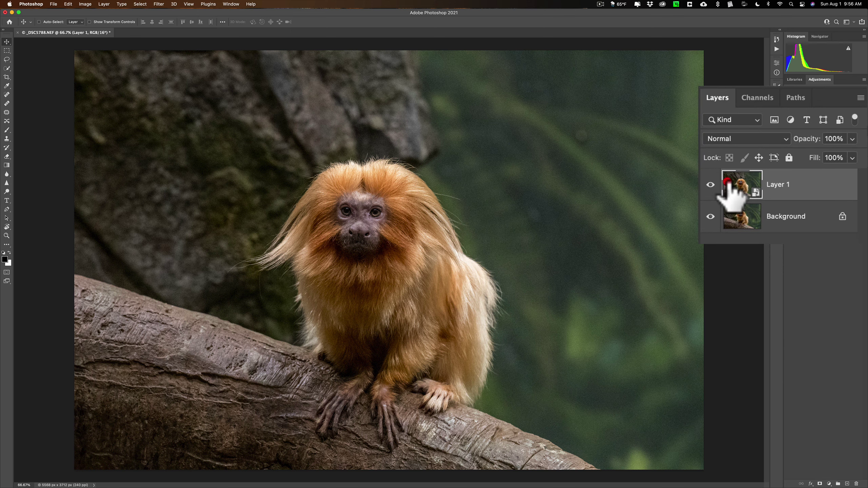
{"action": "left_click", "coordinate": [758, 193]}
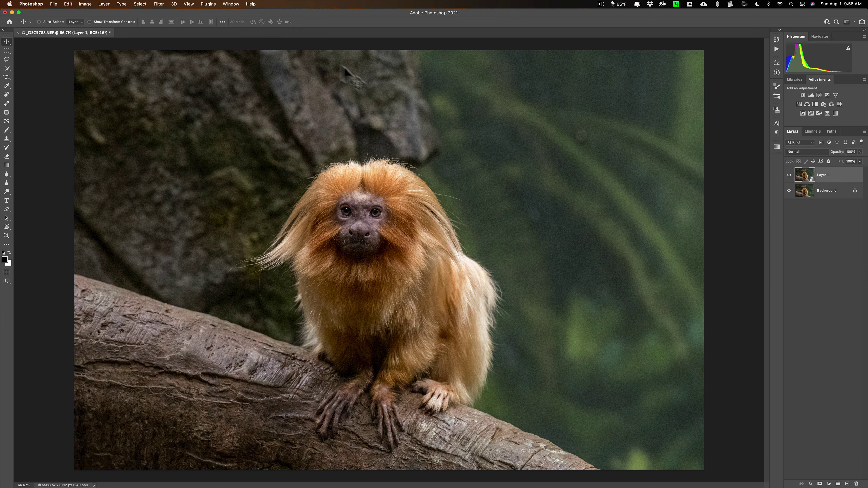
Step: Run Filter > ON1 > ON1 NoNoise AI Standalone 2021 on Layer 1
{"action": "left_click", "coordinate": [158, 4]}
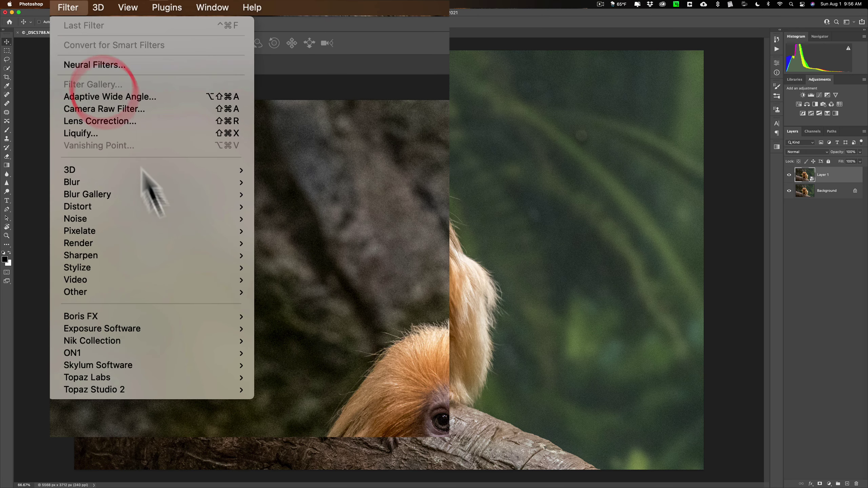
{"action": "mouse_move", "coordinate": [225, 353]}
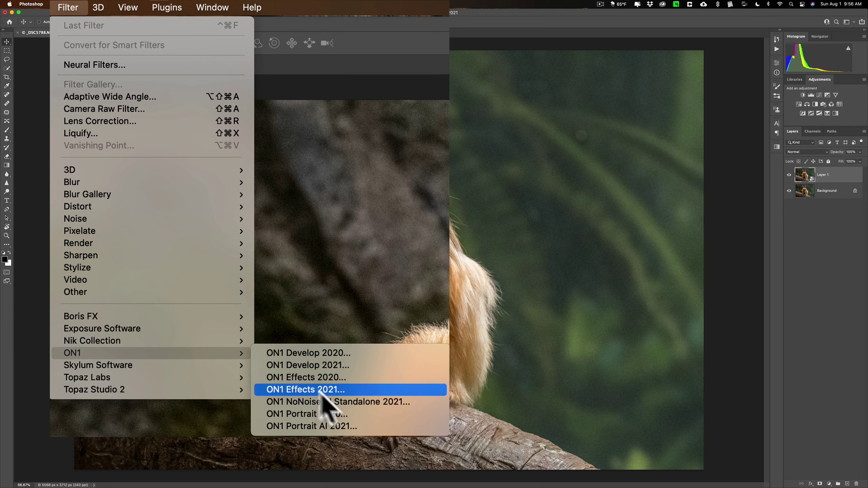
{"action": "left_click", "coordinate": [366, 400]}
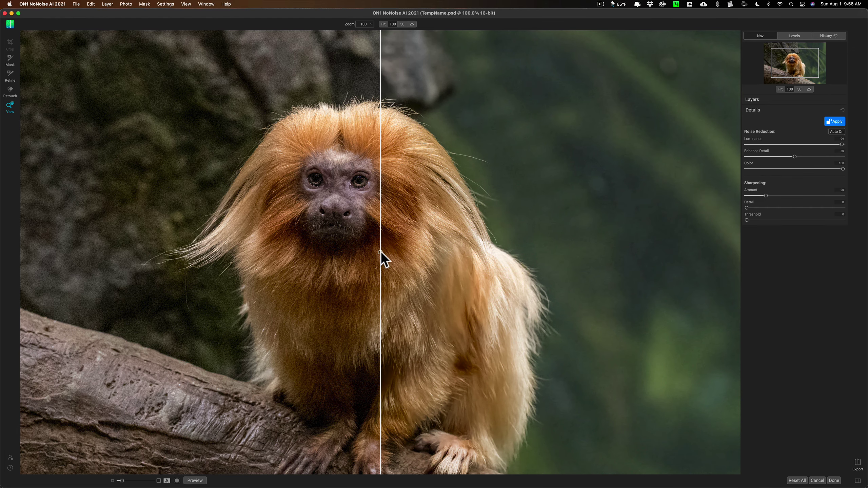
Step: Sweep the before/after divider across the tamarin's face to compare the noise
{"action": "left_click_drag", "start_coordinate": [382, 253], "coordinate": [731, 257]}
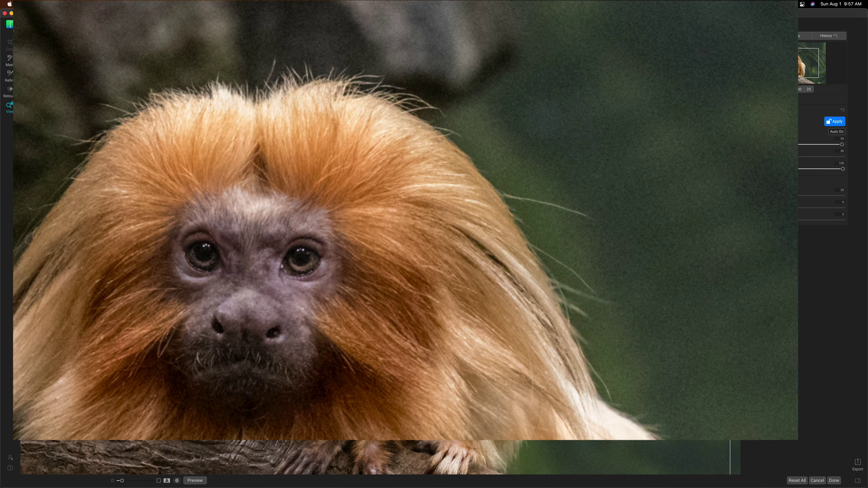
{"action": "left_click_drag", "start_coordinate": [731, 257], "coordinate": [93, 256]}
{"action": "left_click_drag", "start_coordinate": [93, 333], "coordinate": [196, 333]}
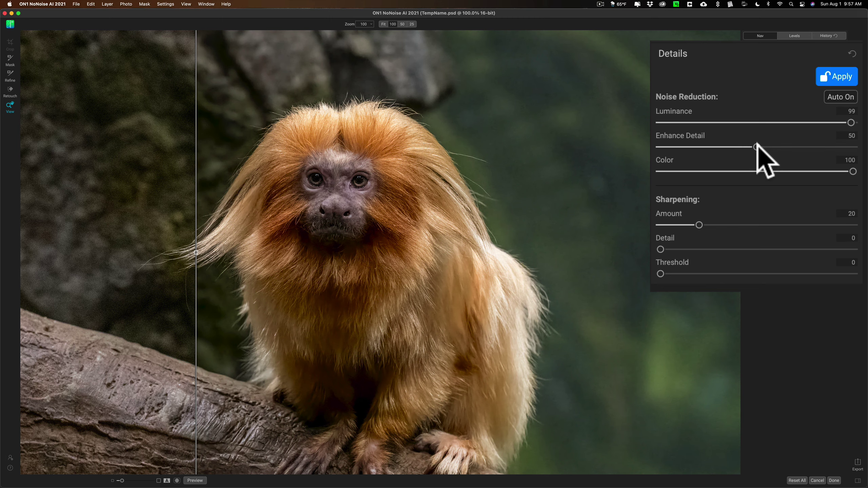
Step: Raise Enhance Detail to 75 and apply the noise reduction back to Photoshop
{"action": "left_click_drag", "start_coordinate": [756, 147], "coordinate": [805, 147]}
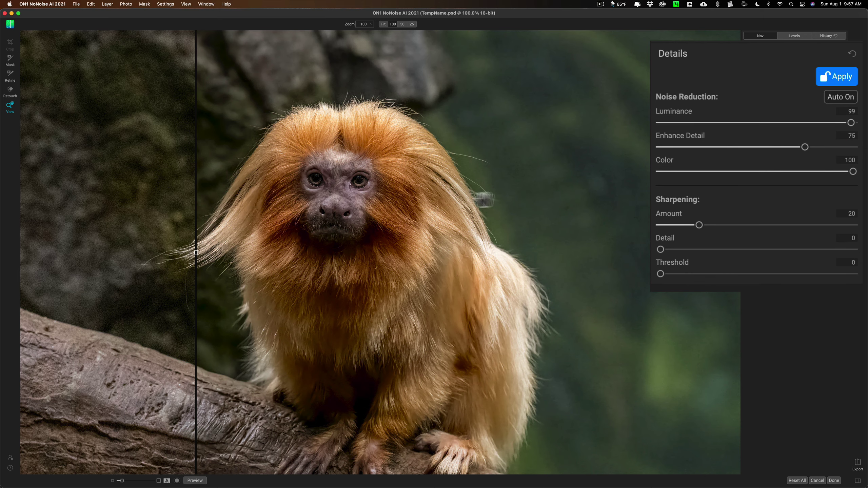
{"action": "left_click_drag", "start_coordinate": [197, 258], "coordinate": [447, 206]}
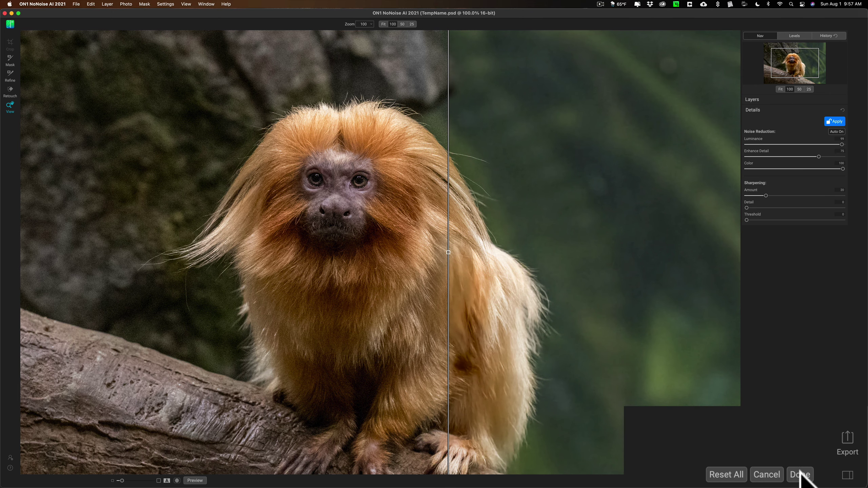
{"action": "left_click", "coordinate": [803, 476]}
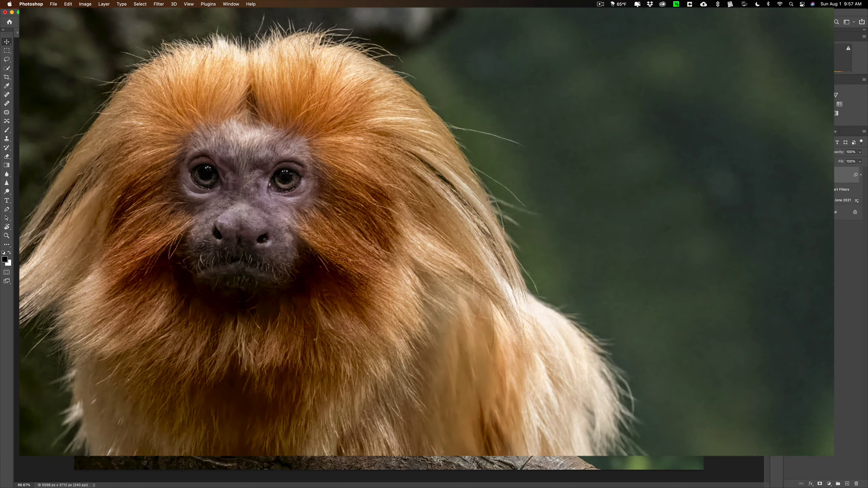
Step: Toggle Layer 1's visibility twice to compare the denoised result with the original, ending visible
{"action": "left_click", "coordinate": [789, 175]}
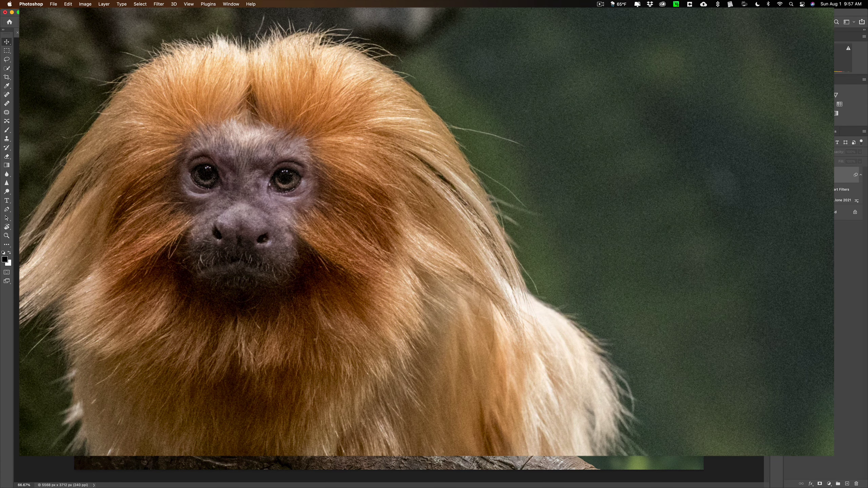
{"action": "left_click", "coordinate": [790, 175]}
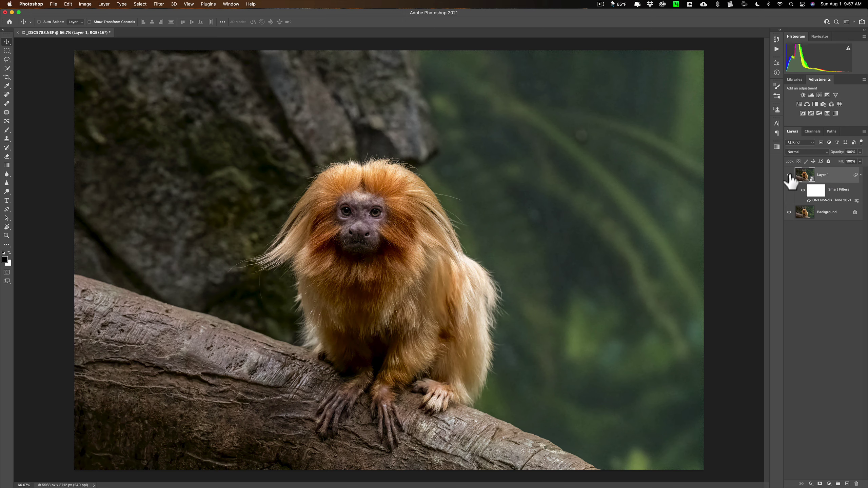
{"action": "left_click", "coordinate": [790, 174]}
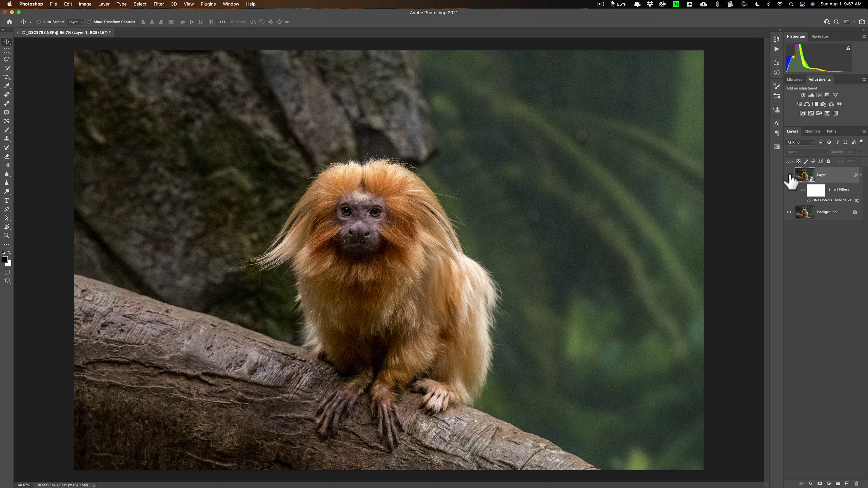
{"action": "left_click", "coordinate": [789, 175]}
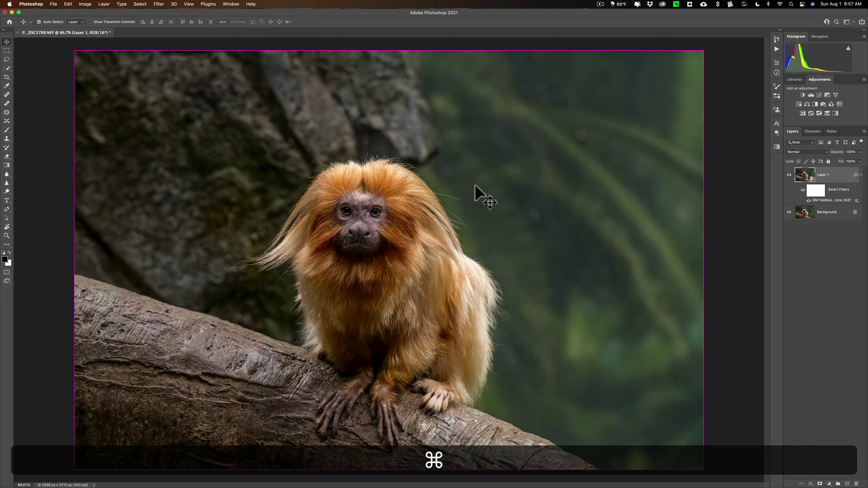
{"action": "key", "text": "super+equal"}
{"action": "key", "text": "super+equal"}
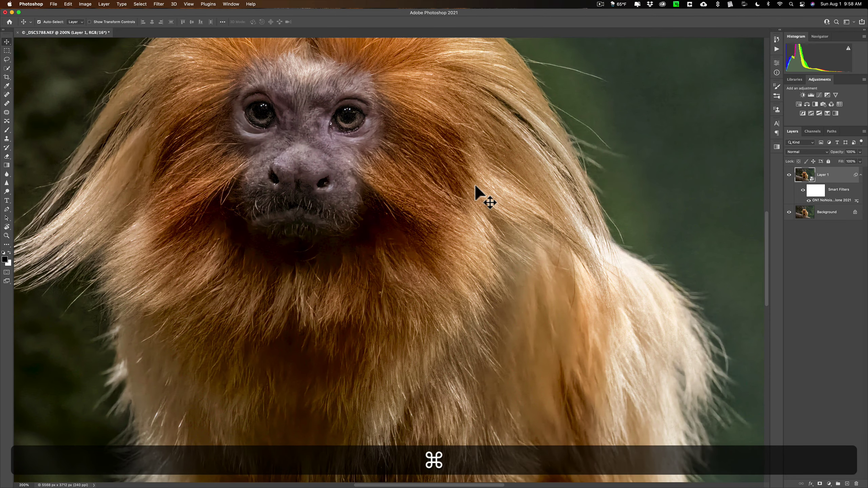
{"action": "key", "text": "space"}
{"action": "left_click_drag", "start_coordinate": [469, 184], "coordinate": [423, 298]}
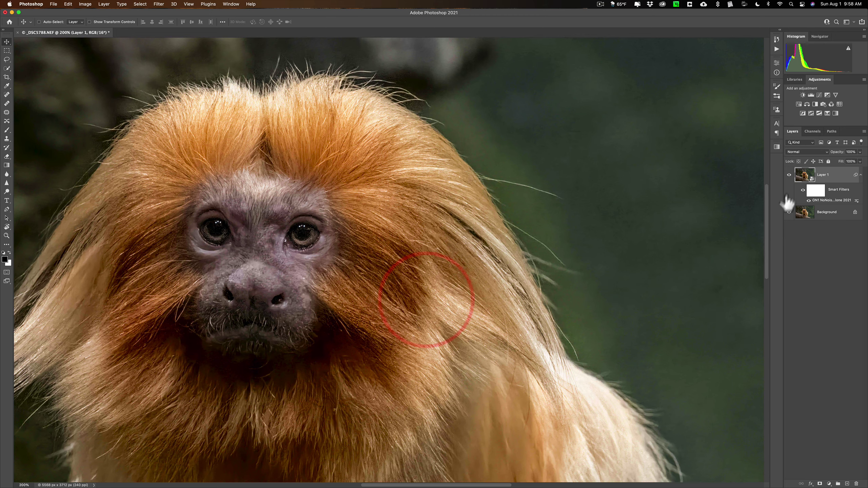
{"action": "left_click", "coordinate": [788, 175]}
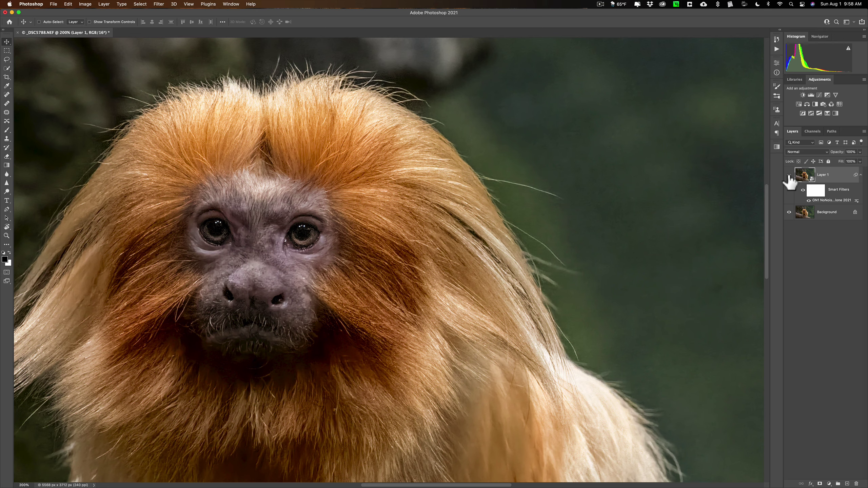
{"action": "left_click", "coordinate": [788, 176]}
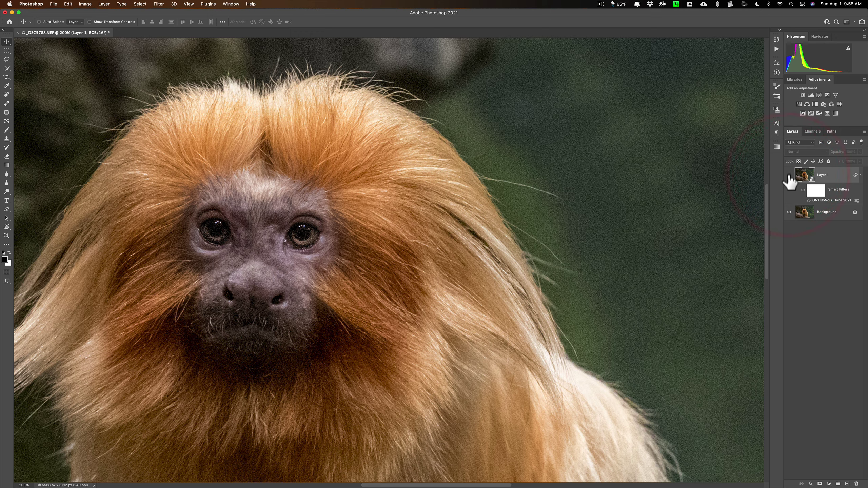
{"action": "left_click", "coordinate": [789, 176]}
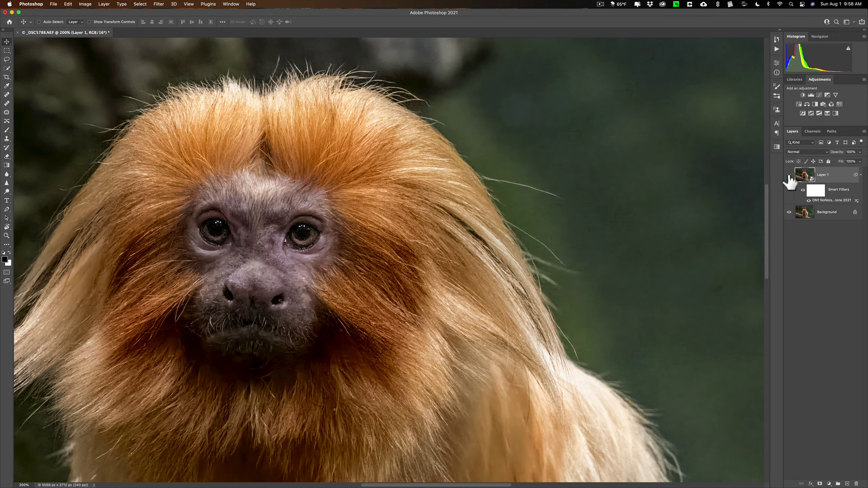
{"action": "key", "text": "super+0"}
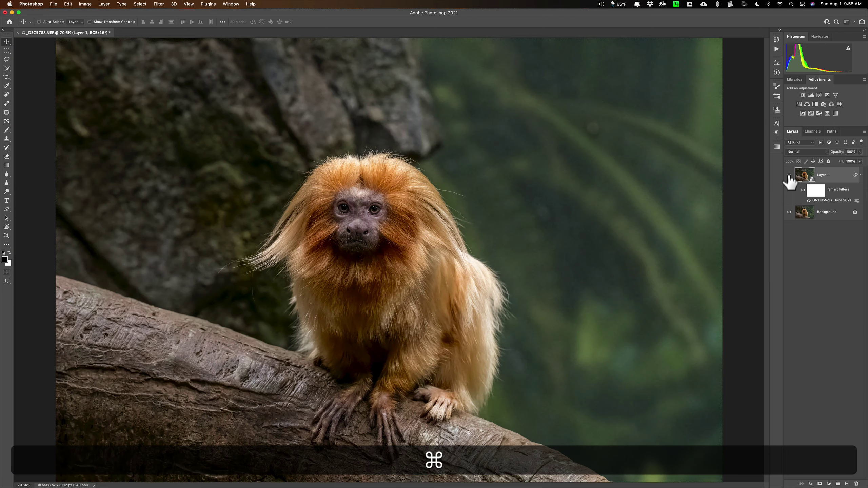
{"action": "key", "text": "super+minus"}
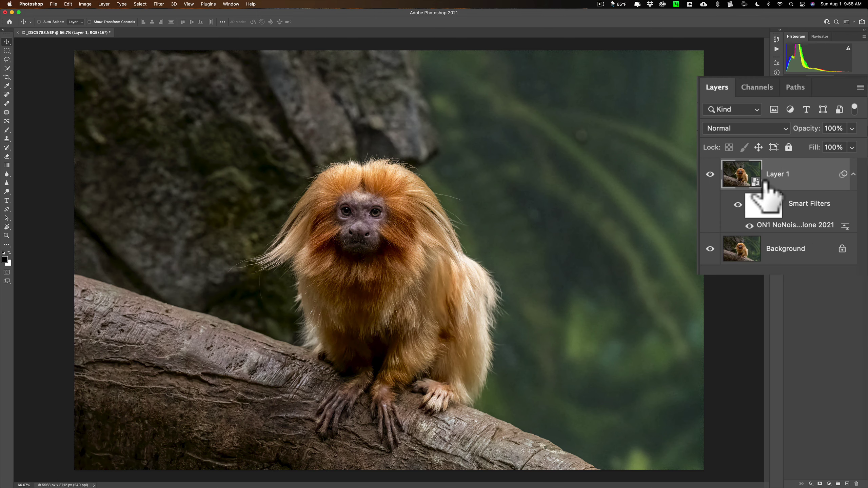
Step: Reopen the ON1 NoNoise smart filter, lower Enhance Detail to 60, and apply it
{"action": "left_click", "coordinate": [781, 233]}
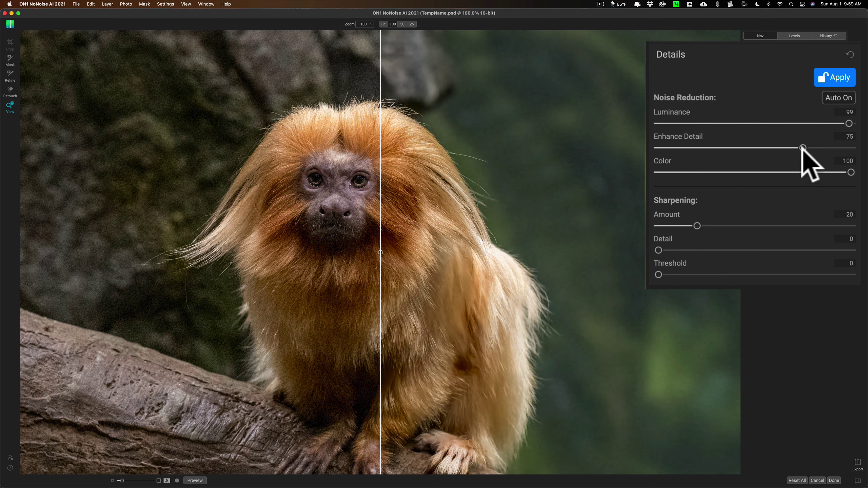
{"action": "left_click_drag", "start_coordinate": [803, 147], "coordinate": [773, 162]}
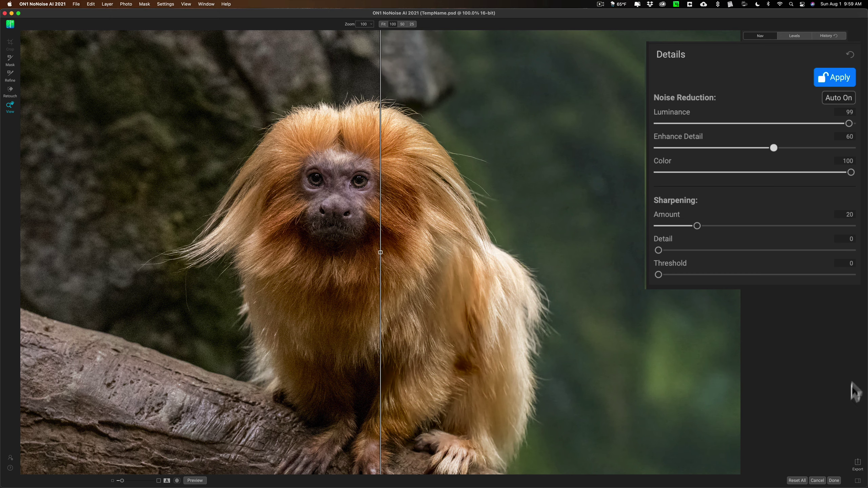
{"action": "left_click", "coordinate": [834, 480]}
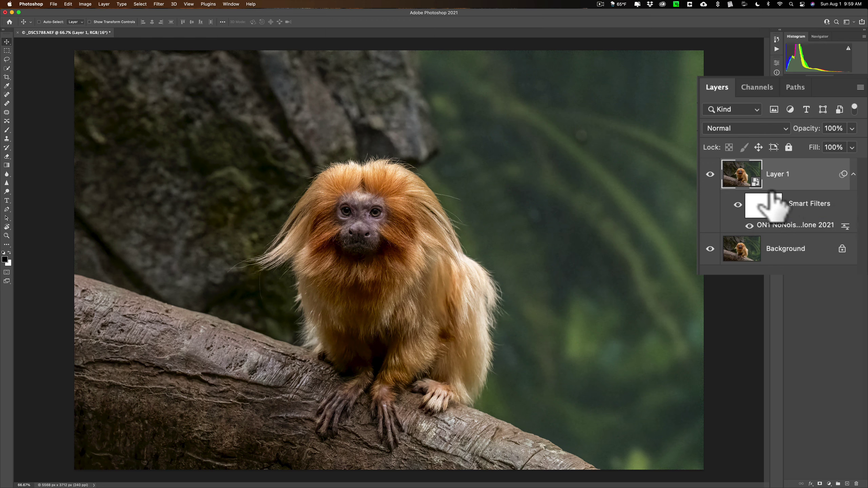
Step: Target the smart filter mask with the Brush, paint a test black dab on the face, then undo it
{"action": "left_click", "coordinate": [759, 207]}
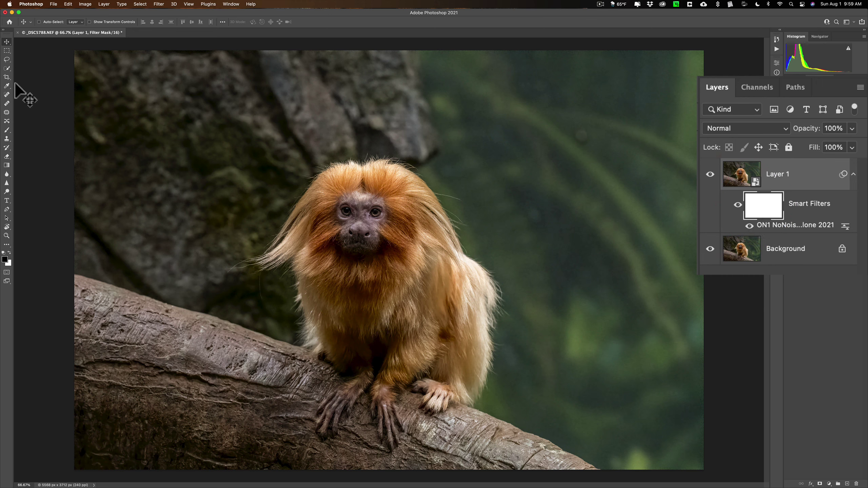
{"action": "key", "text": "b"}
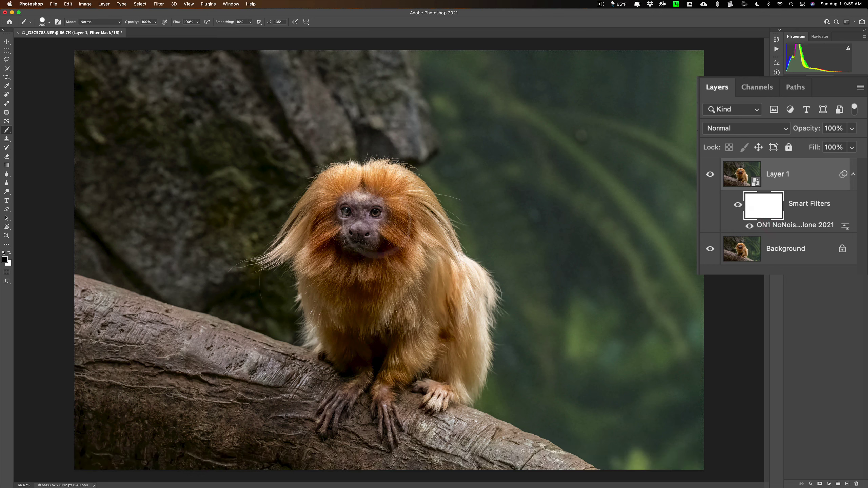
{"action": "left_click", "coordinate": [358, 212]}
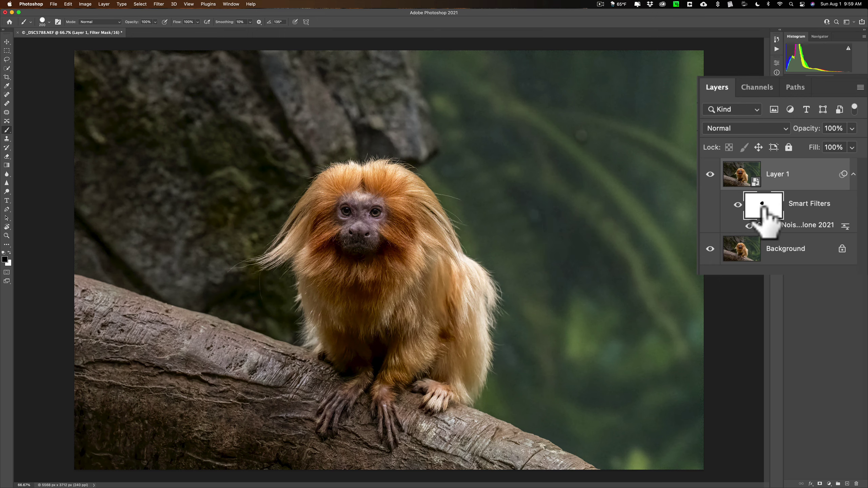
{"action": "key", "text": "super+z"}
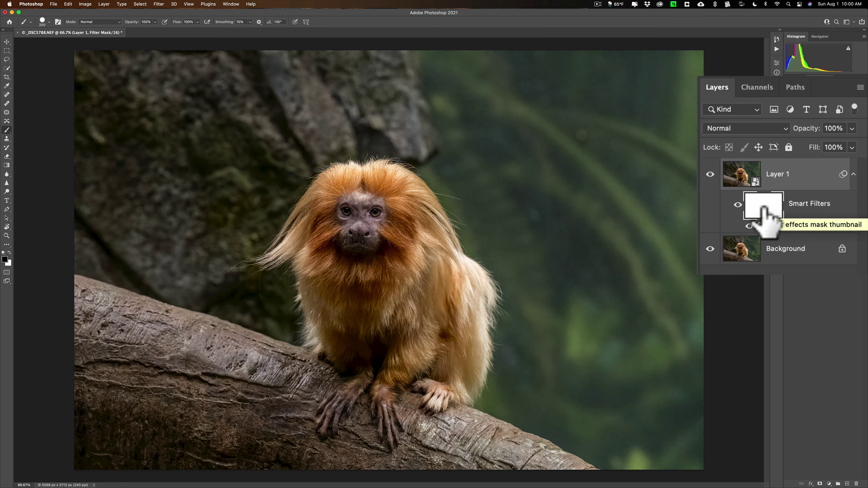